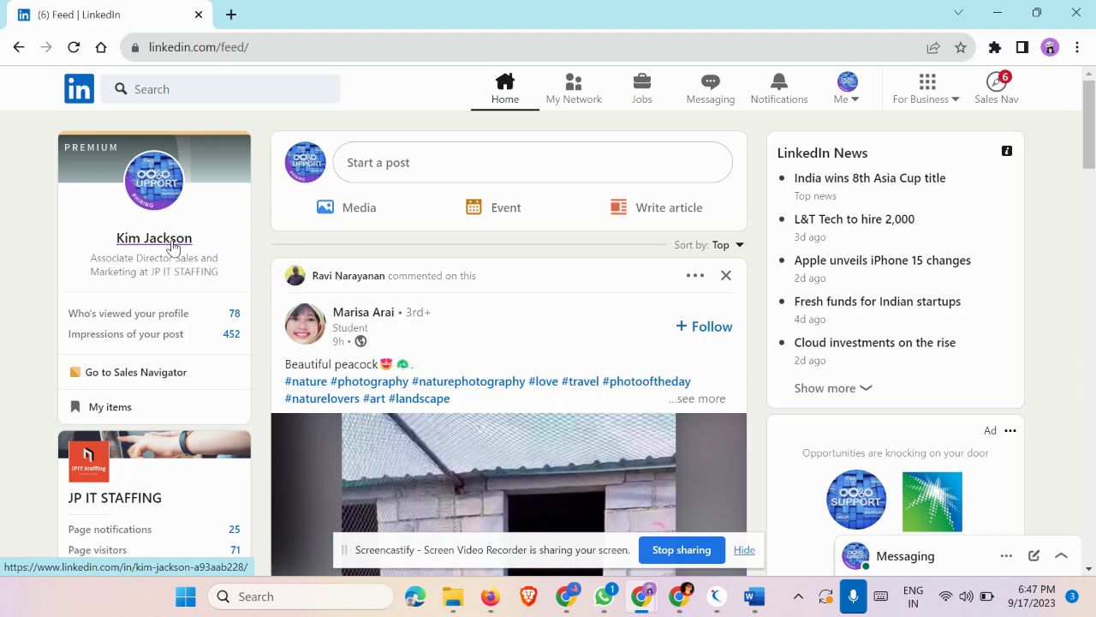
{"action": "left_click", "coordinate": [172, 245]}
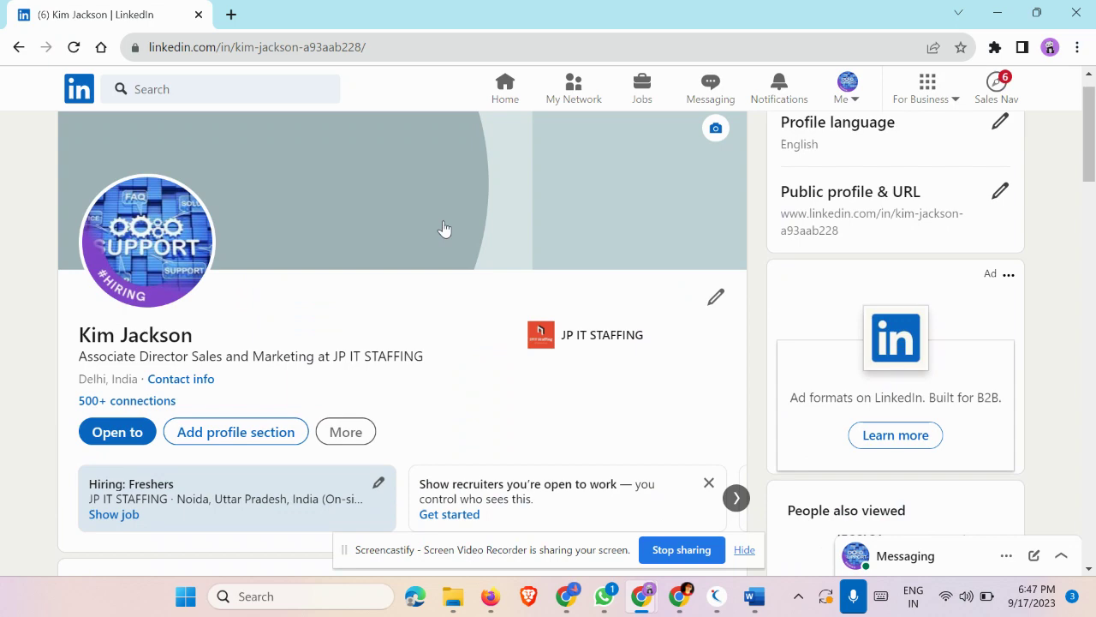
{"action": "scroll", "coordinate": [443, 230], "scroll_direction": "down", "scroll_amount": 2}
{"action": "scroll", "coordinate": [454, 300], "scroll_direction": "down", "scroll_amount": 1}
{"action": "scroll", "coordinate": [455, 300], "scroll_direction": "up", "scroll_amount": 1}
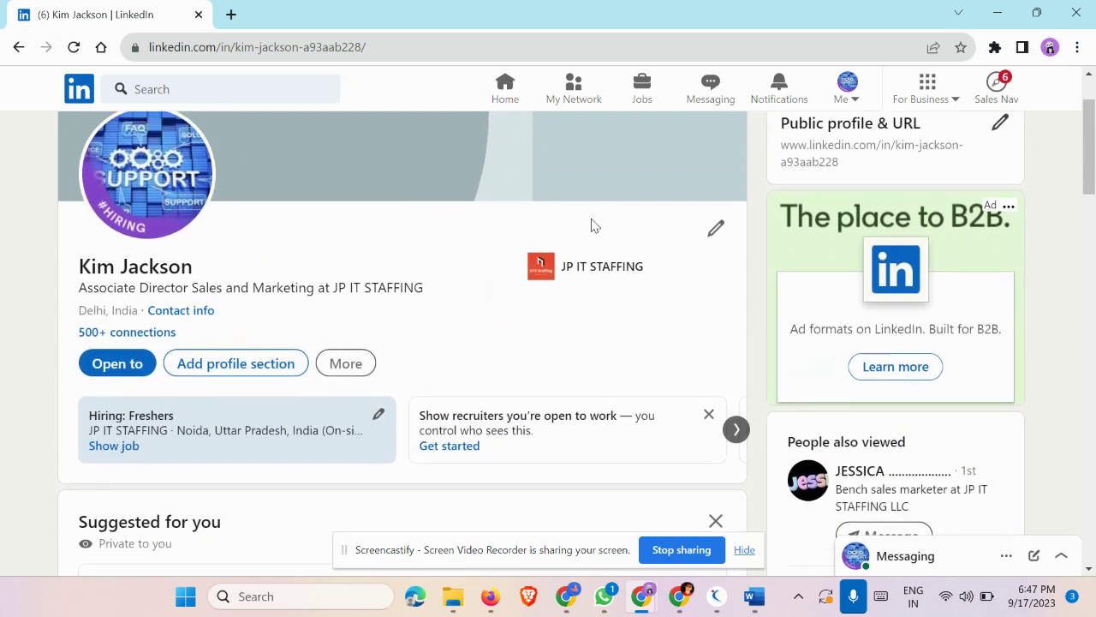
{"action": "scroll", "coordinate": [472, 399], "scroll_direction": "down", "scroll_amount": 1}
{"action": "scroll", "coordinate": [472, 399], "scroll_direction": "down", "scroll_amount": 2}
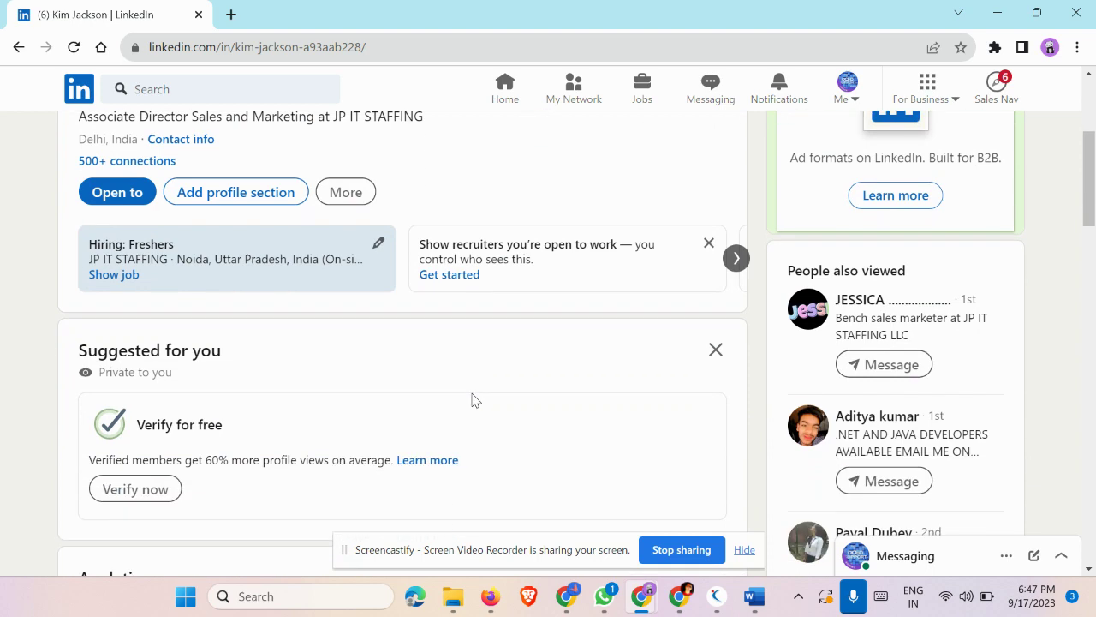
{"action": "scroll", "coordinate": [472, 399], "scroll_direction": "down", "scroll_amount": 4}
{"action": "scroll", "coordinate": [472, 399], "scroll_direction": "down", "scroll_amount": 2}
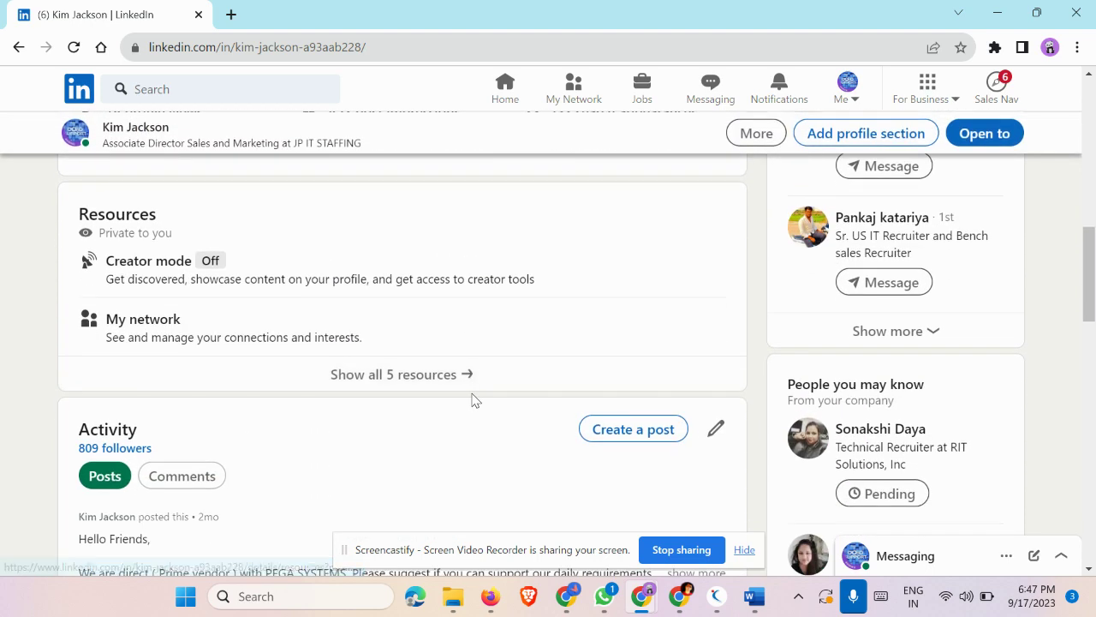
{"action": "scroll", "coordinate": [472, 399], "scroll_direction": "down", "scroll_amount": 4}
{"action": "scroll", "coordinate": [472, 399], "scroll_direction": "down", "scroll_amount": 1}
{"action": "scroll", "coordinate": [472, 399], "scroll_direction": "down", "scroll_amount": 1}
{"action": "scroll", "coordinate": [472, 399], "scroll_direction": "down", "scroll_amount": 1}
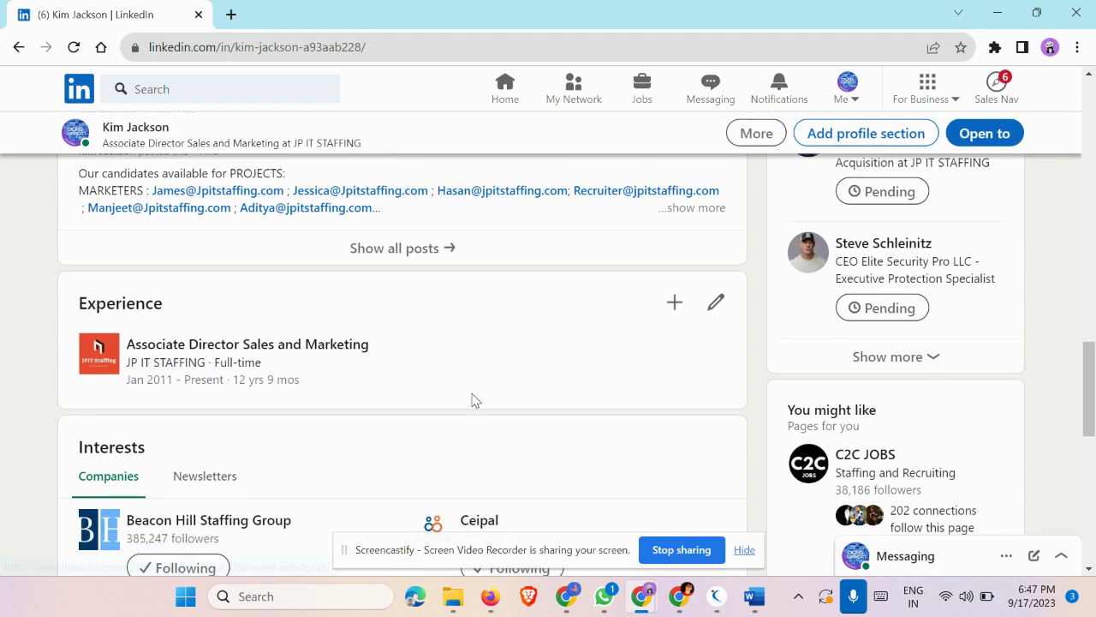
{"action": "left_click", "coordinate": [675, 304]}
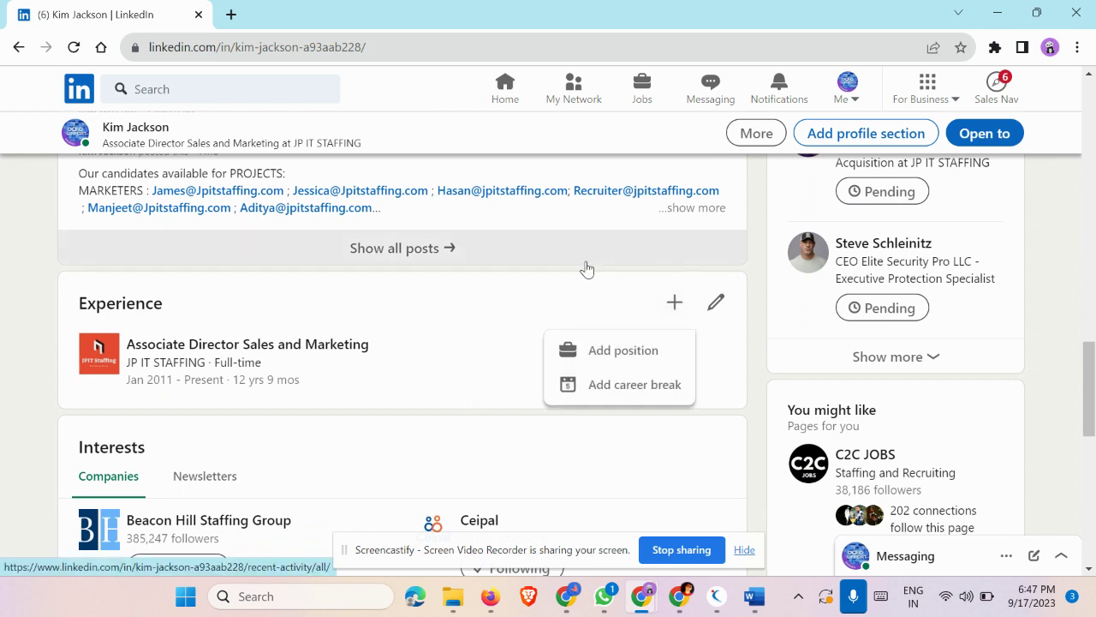
{"action": "key", "text": "Up"}
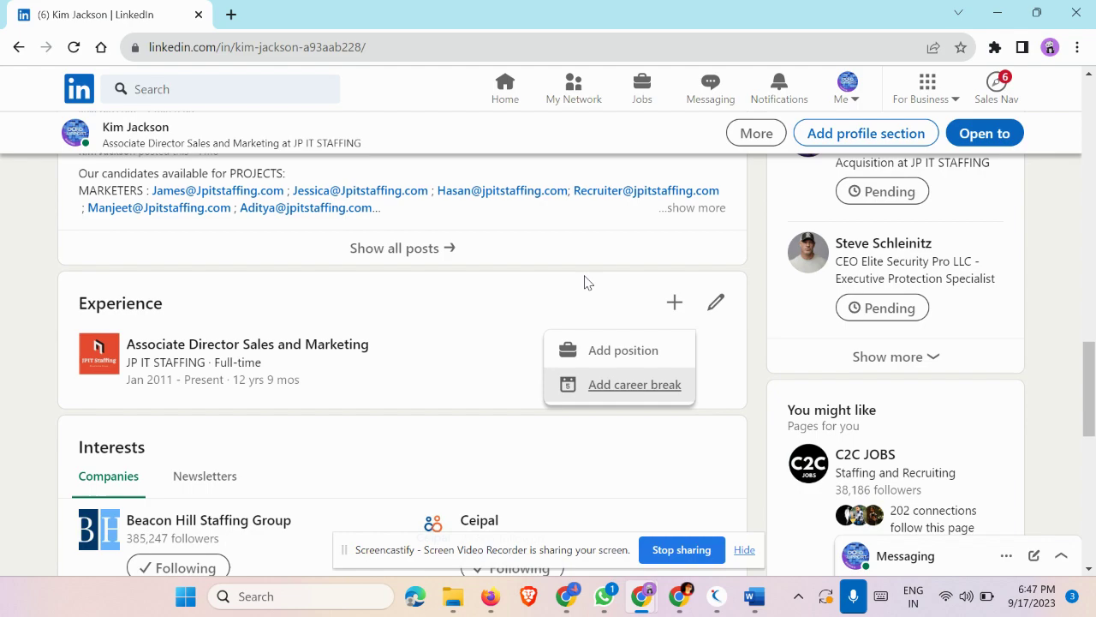
{"action": "key", "text": "Up"}
{"action": "key", "text": "Escape"}
{"action": "scroll", "coordinate": [585, 283], "scroll_direction": "up", "scroll_amount": 3}
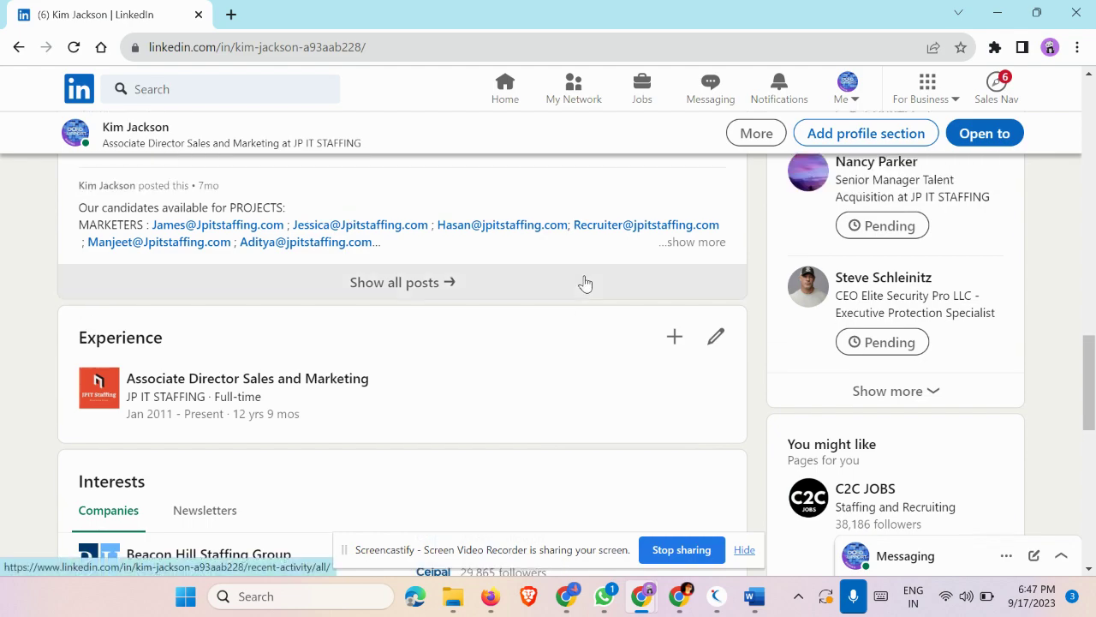
{"action": "scroll", "coordinate": [584, 282], "scroll_direction": "up", "scroll_amount": 4}
{"action": "scroll", "coordinate": [585, 282], "scroll_direction": "up", "scroll_amount": 5}
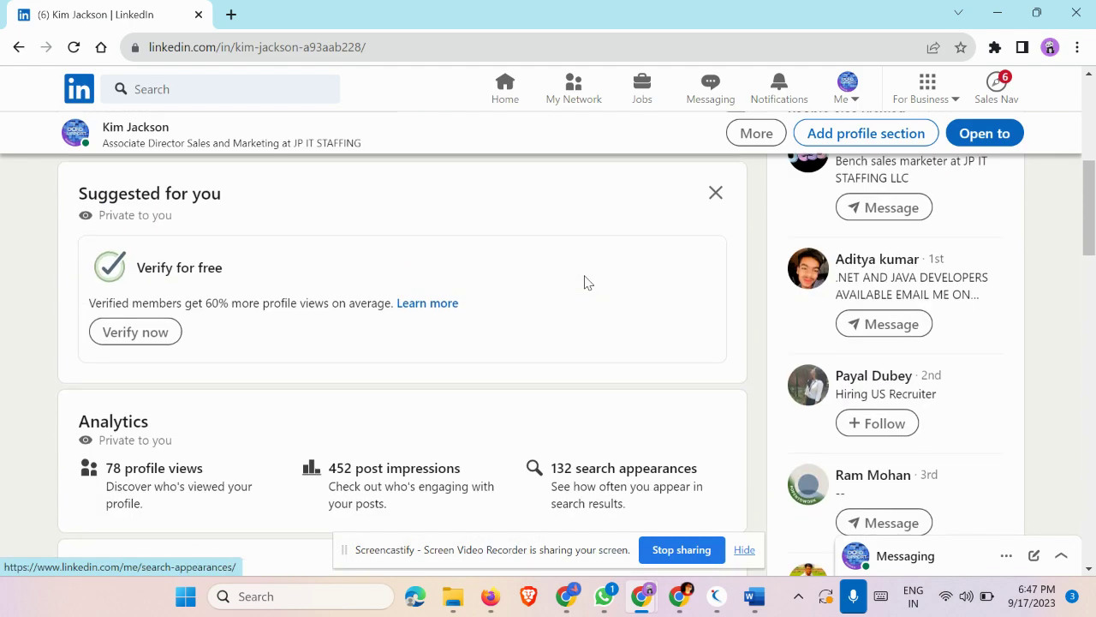
{"action": "scroll", "coordinate": [585, 283], "scroll_direction": "up", "scroll_amount": 5}
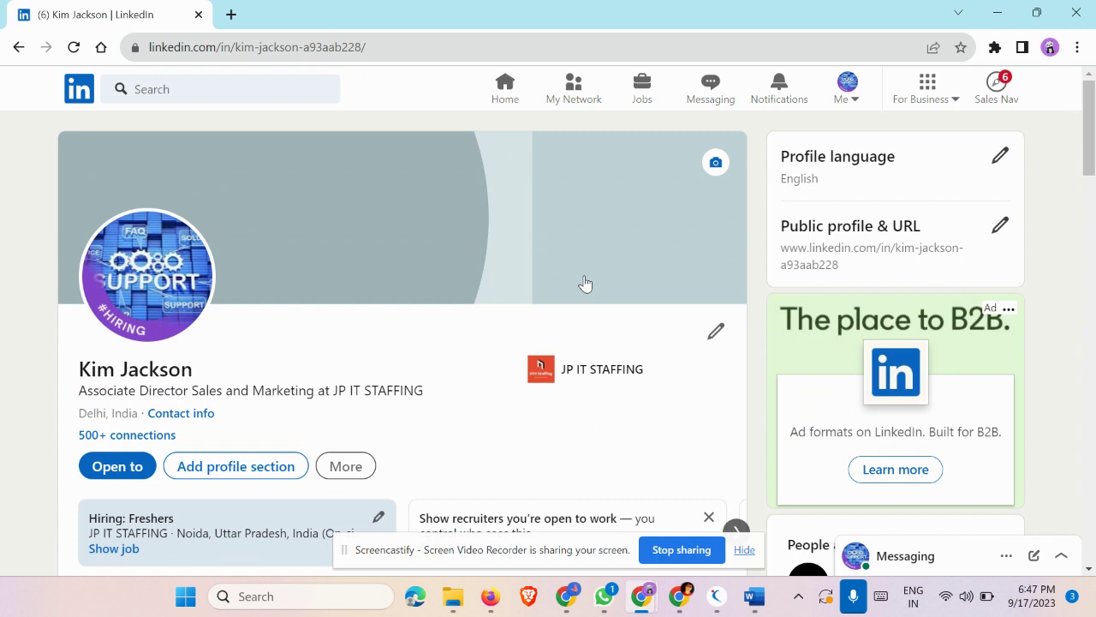
From My Network's connections list, open a people search of first-degree connections (749 results)
{"action": "left_click", "coordinate": [574, 91]}
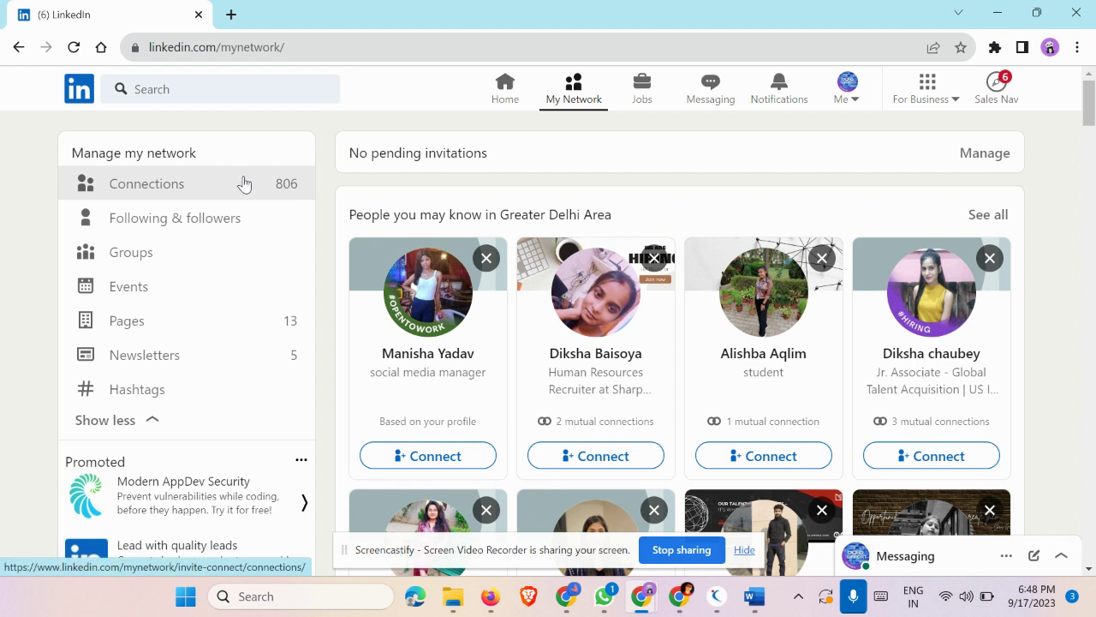
{"action": "left_click", "coordinate": [244, 183]}
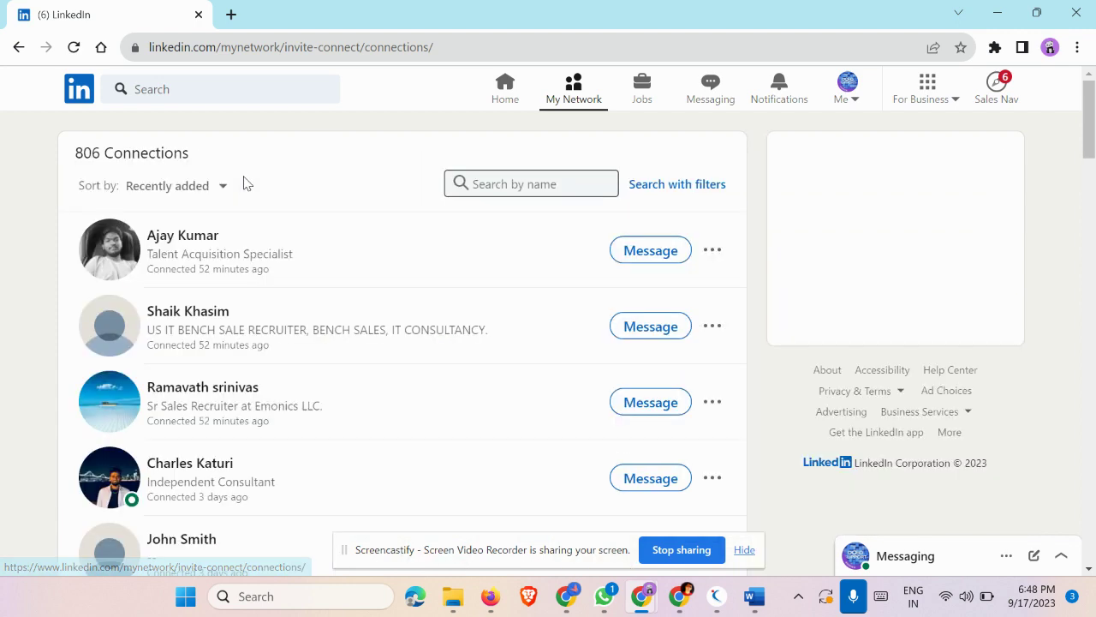
{"action": "left_click", "coordinate": [685, 184]}
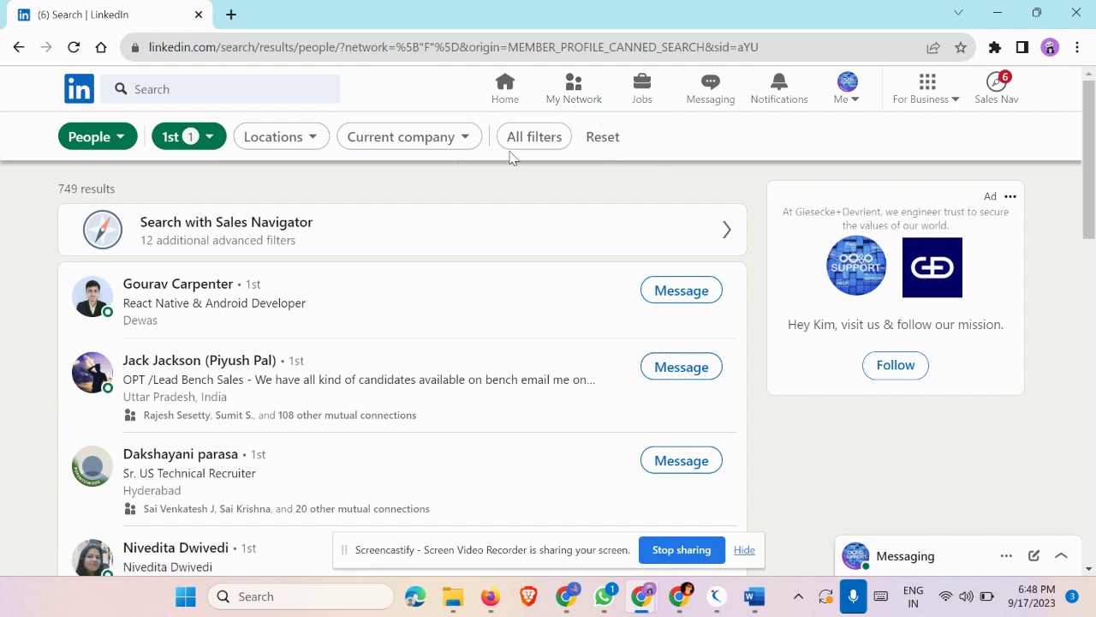
Reach the United States job search results (541,449 jobs) through the Jobs section's job alerts
{"action": "left_click", "coordinate": [640, 107]}
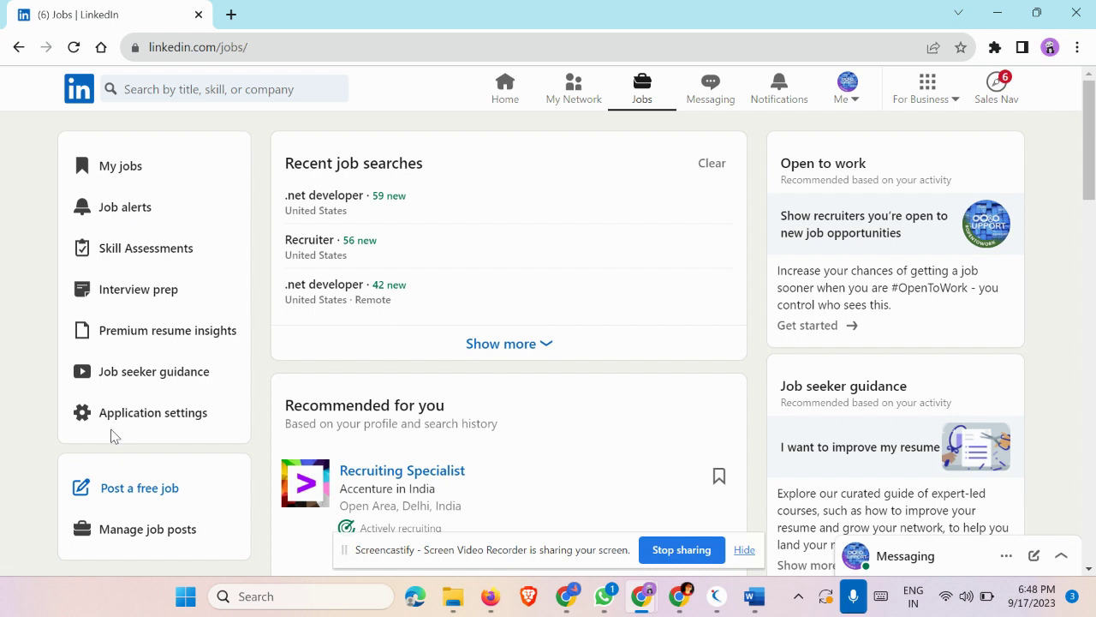
{"action": "left_click", "coordinate": [152, 208]}
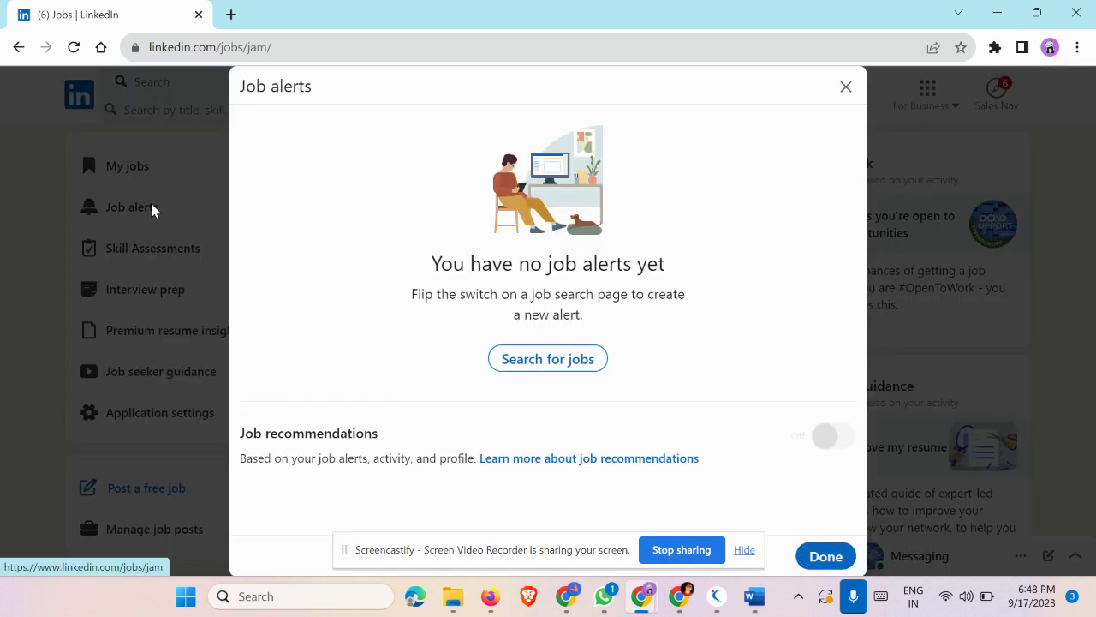
{"action": "left_click", "coordinate": [566, 361]}
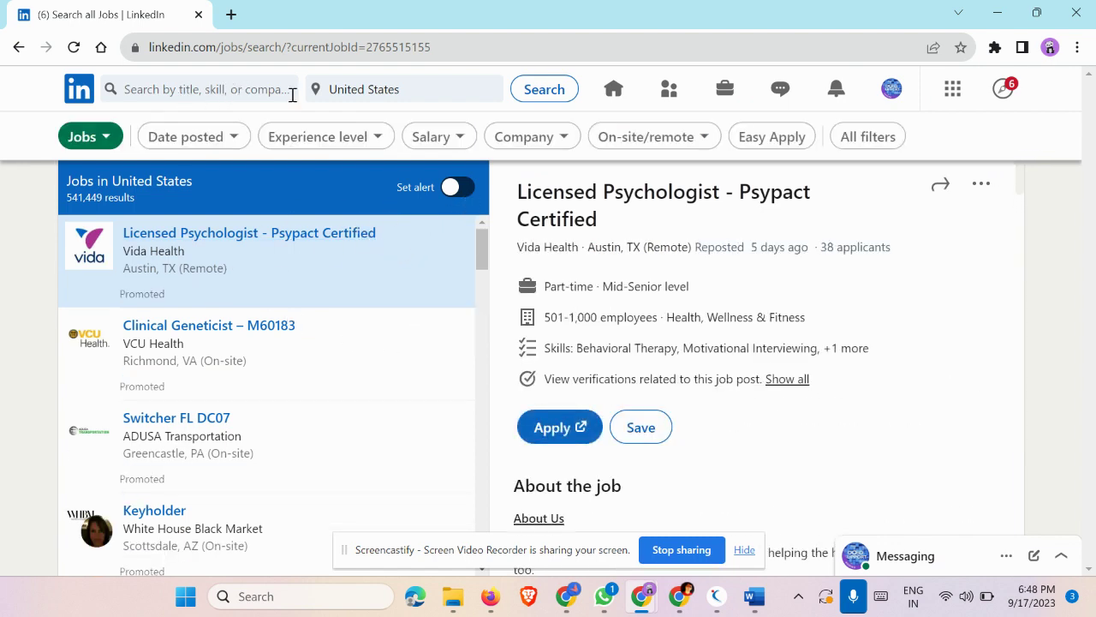
{"action": "mouse_move", "coordinate": [274, 351]}
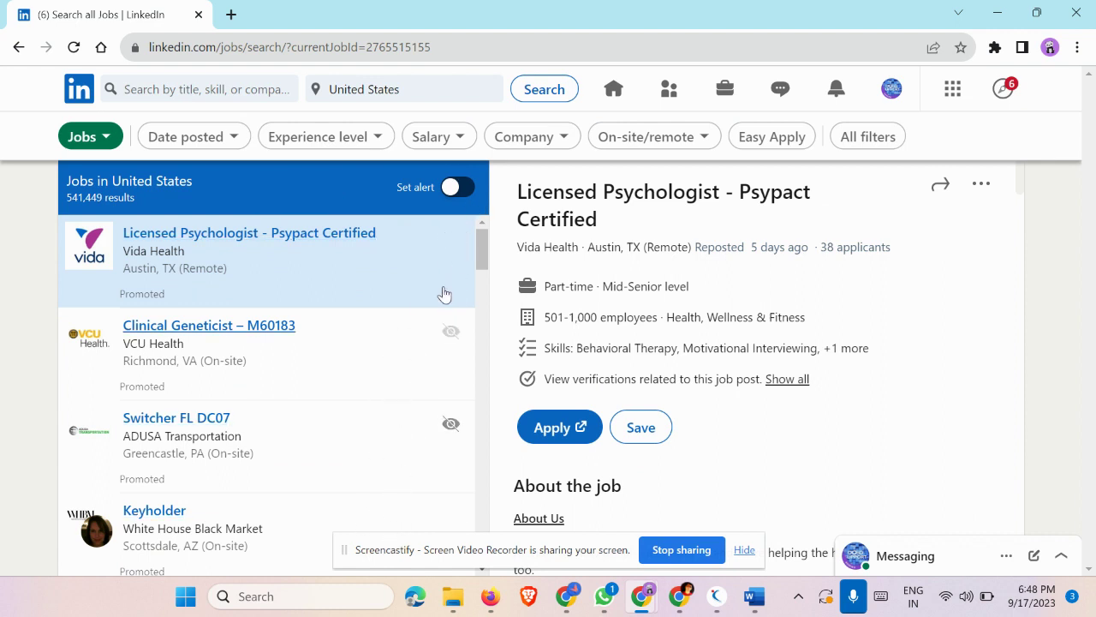
{"action": "left_click", "coordinate": [473, 190]}
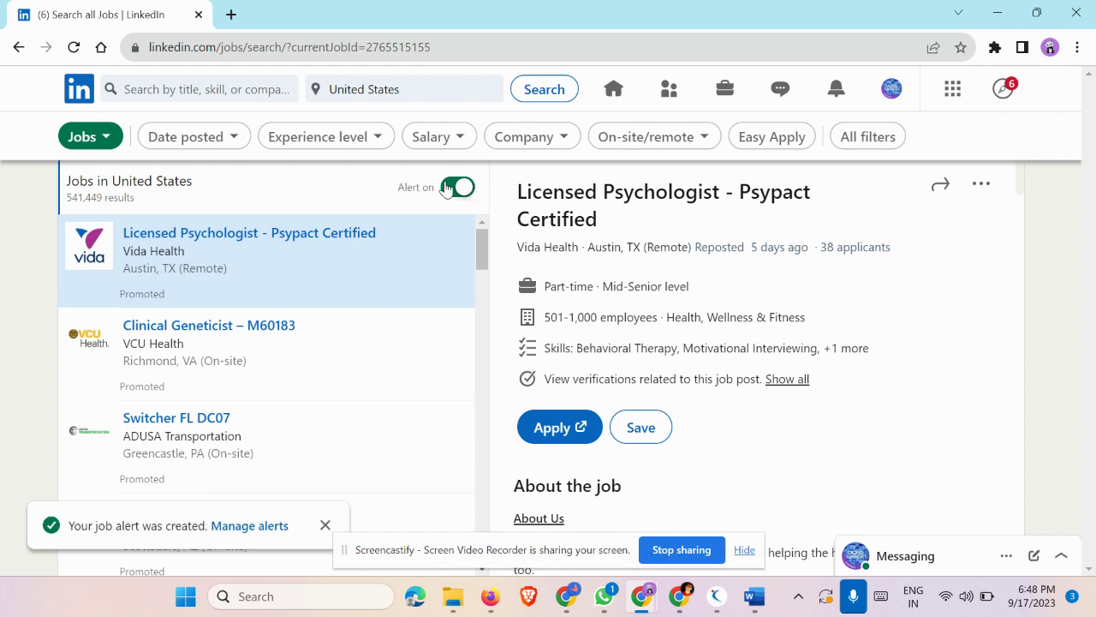
{"action": "left_click", "coordinate": [446, 189]}
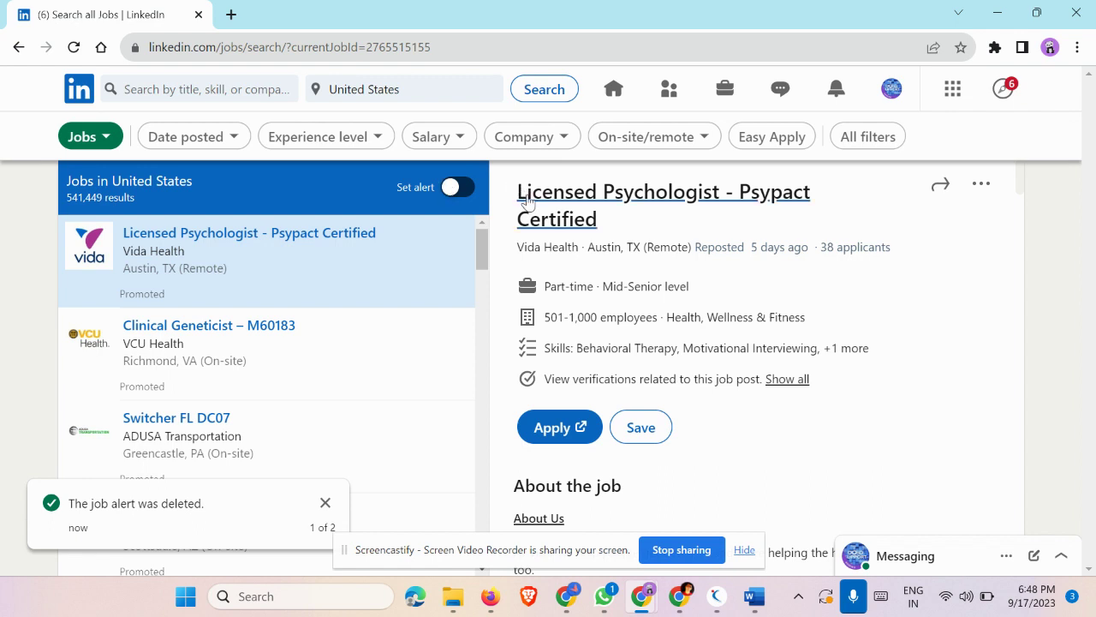
{"action": "mouse_move", "coordinate": [291, 344]}
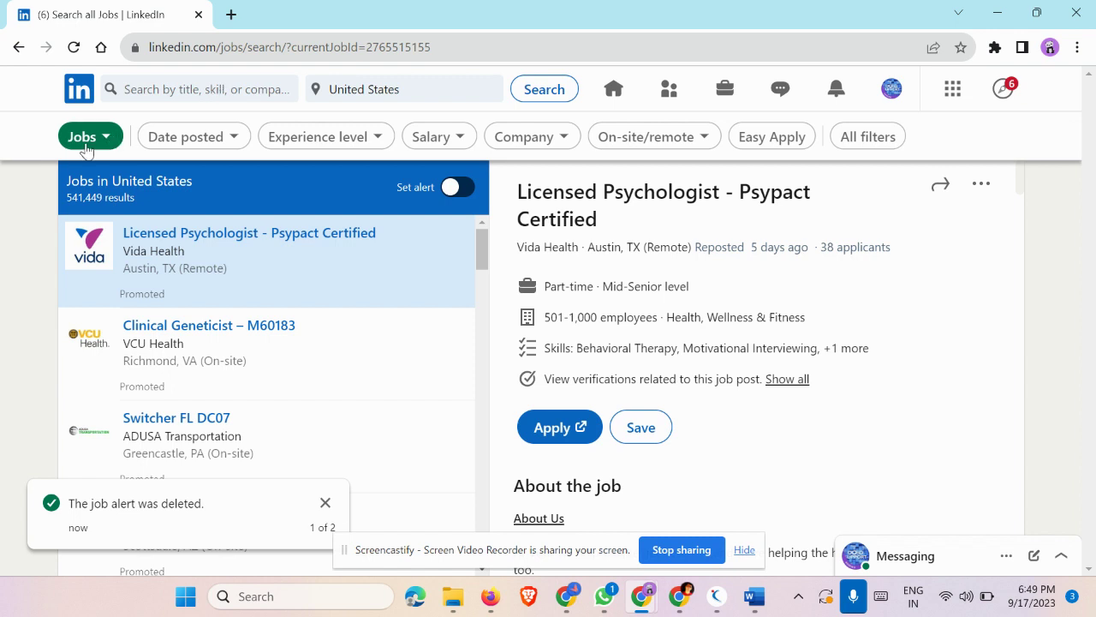
Set Date posted to Past 24 hours and show the 25,209 results
{"action": "left_click", "coordinate": [183, 134]}
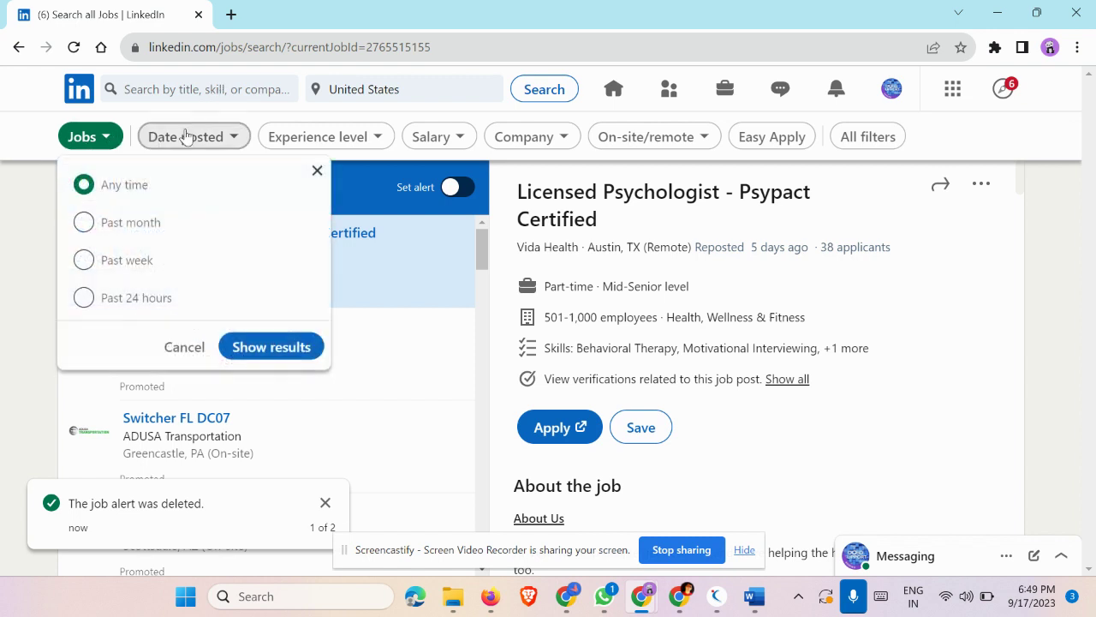
{"action": "left_click", "coordinate": [121, 304]}
{"action": "left_click", "coordinate": [289, 346]}
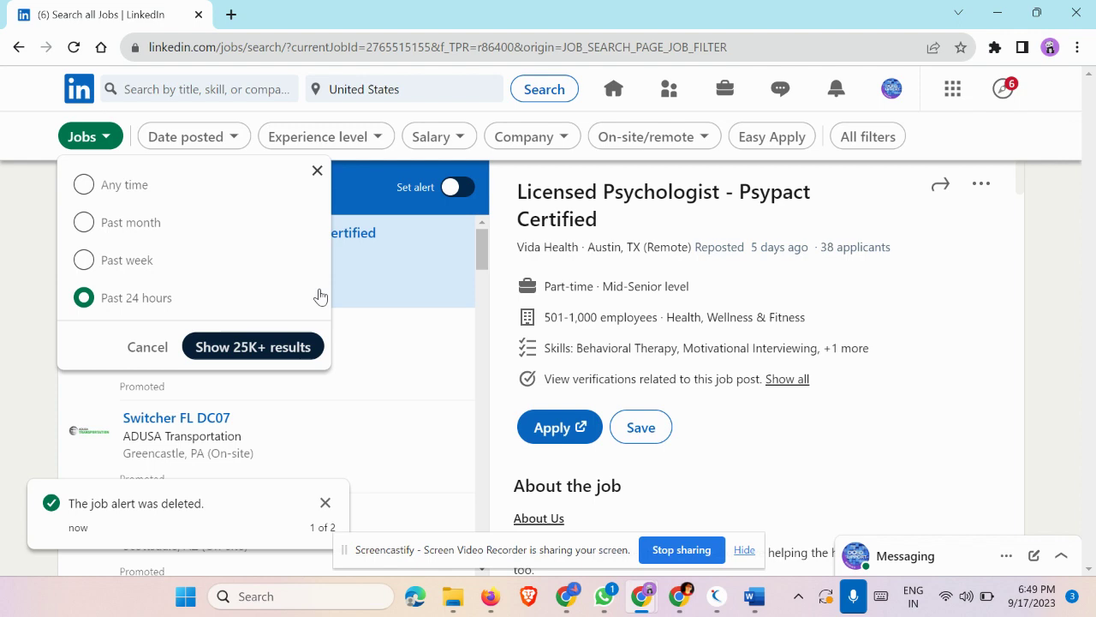
Browse the Experience level, Salary, Company and On-site/remote filter options
{"action": "left_click", "coordinate": [371, 140]}
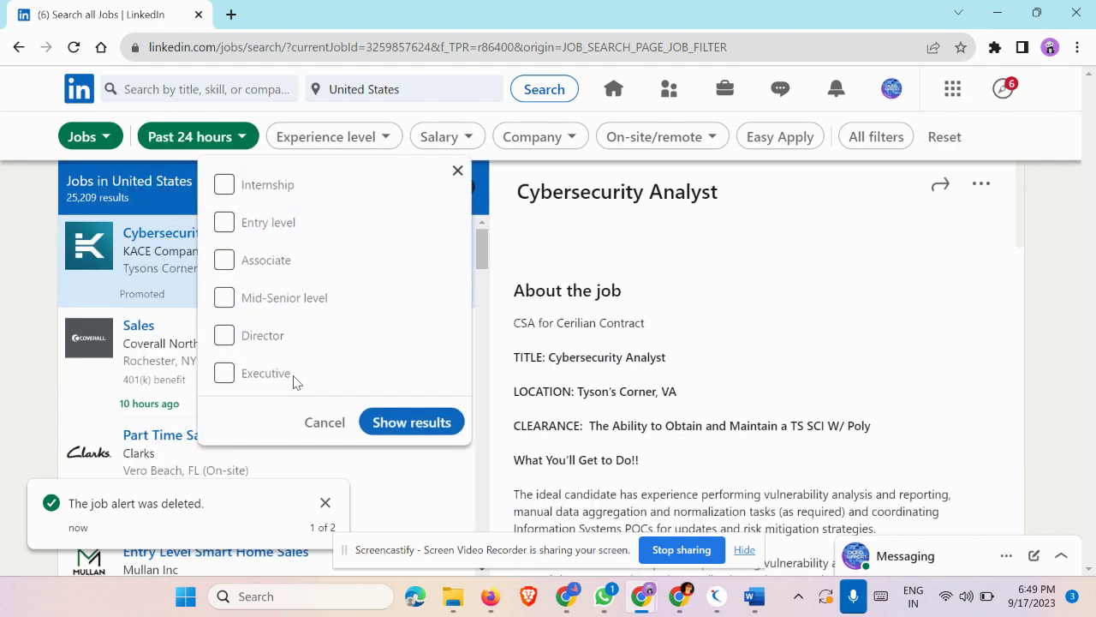
{"action": "left_click", "coordinate": [446, 142]}
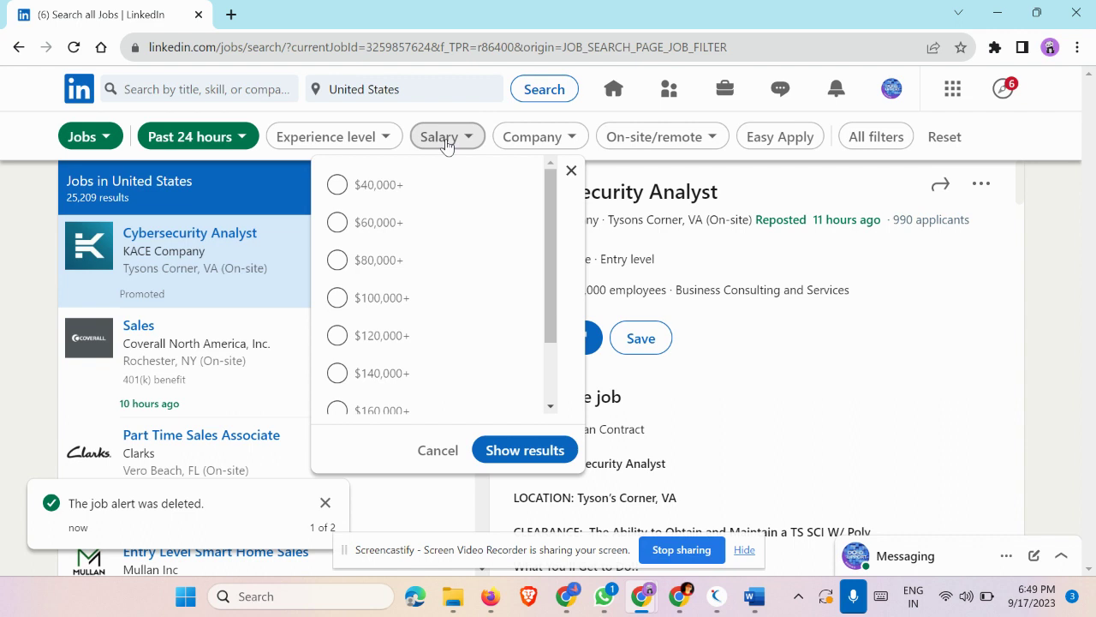
{"action": "left_click", "coordinate": [536, 138]}
{"action": "left_click", "coordinate": [632, 142]}
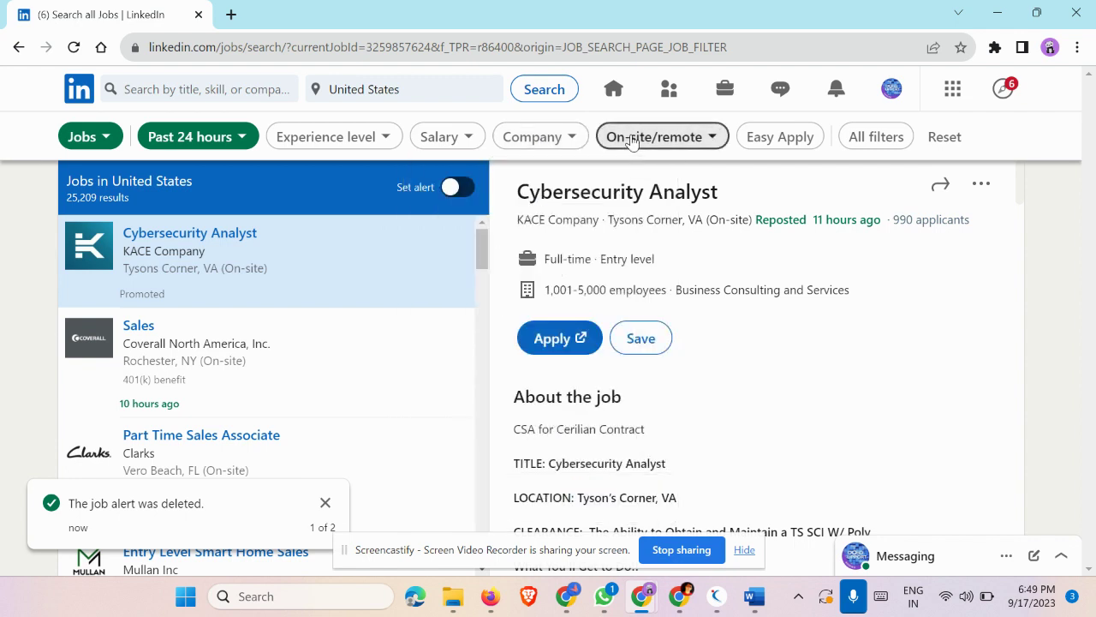
{"action": "left_click", "coordinate": [632, 138]}
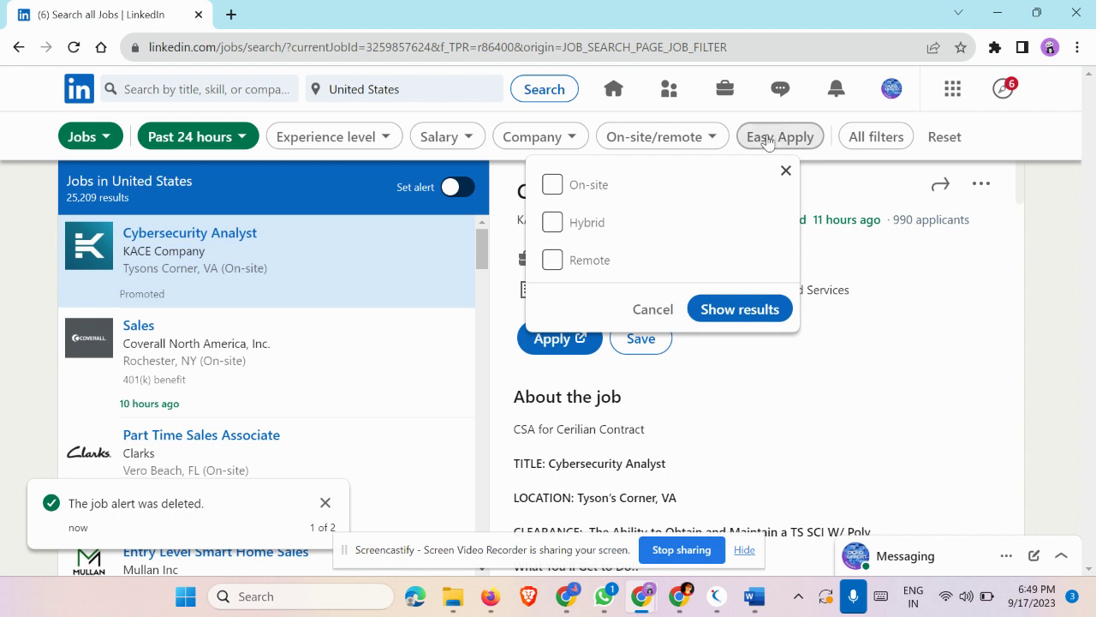
Toggle Easy Apply off again, apply to KACE's Cybersecurity Analyst job, and close the KACE Job Openings tab
{"action": "left_click", "coordinate": [767, 139]}
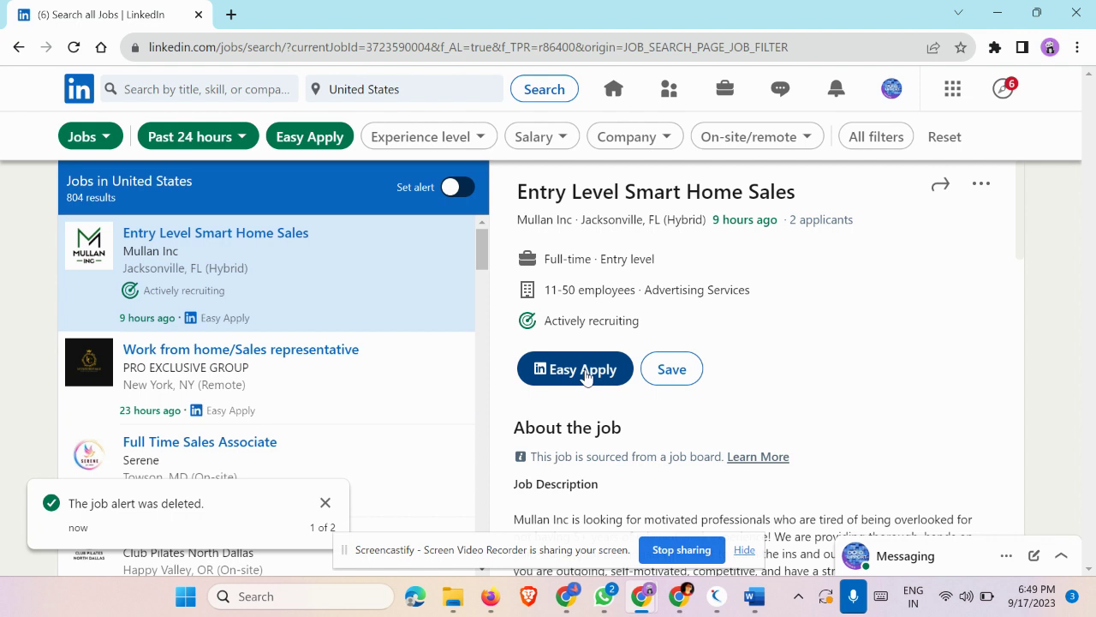
{"action": "left_click", "coordinate": [320, 143]}
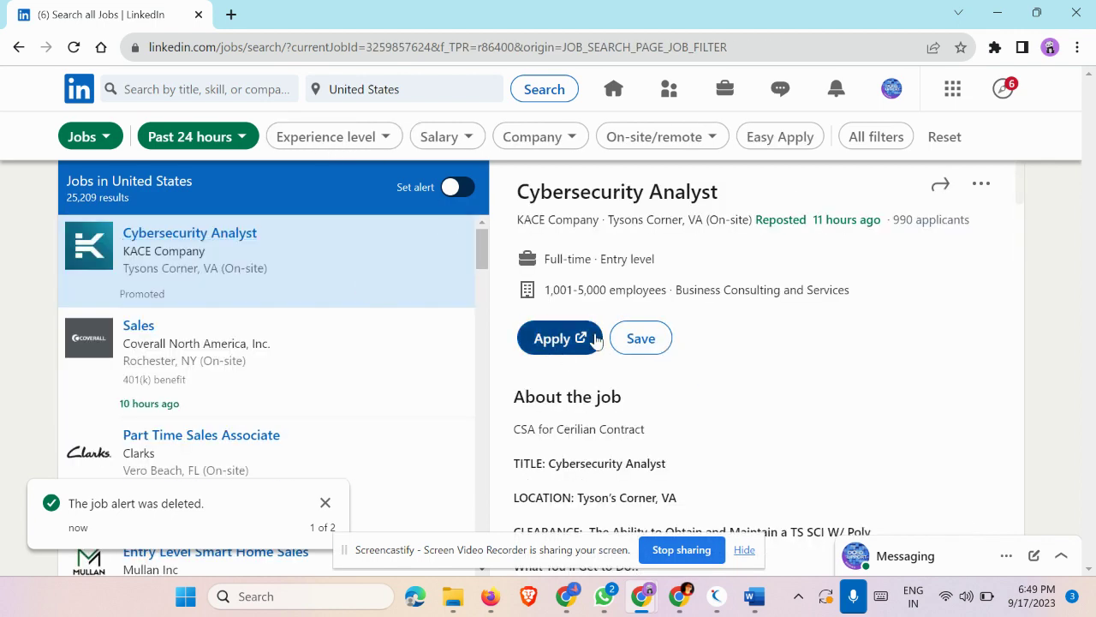
{"action": "left_click", "coordinate": [571, 351]}
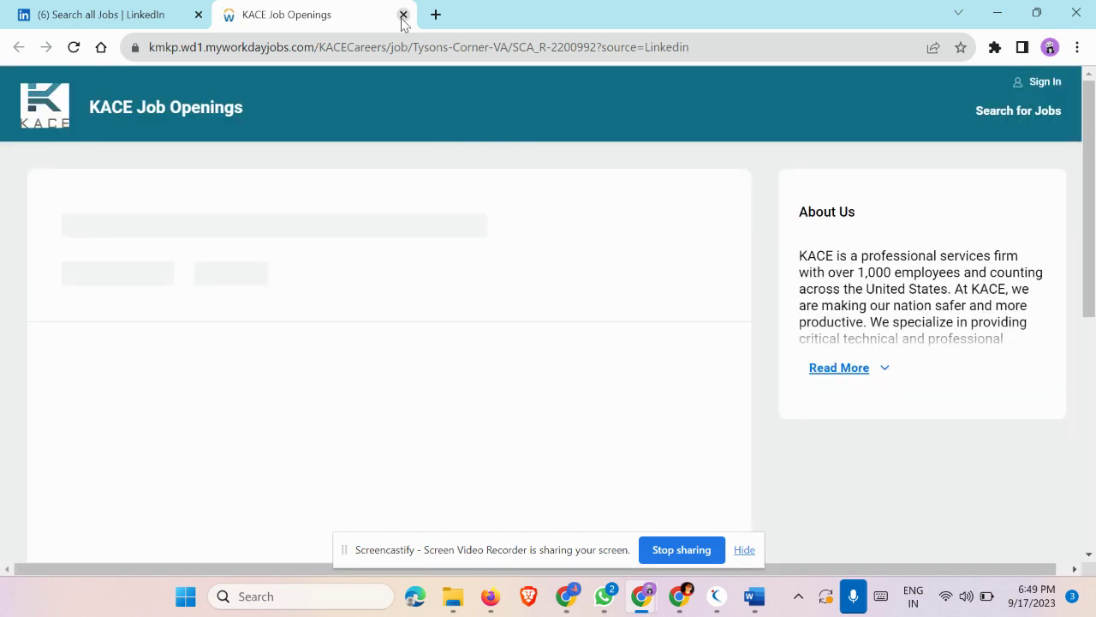
{"action": "left_click", "coordinate": [402, 14]}
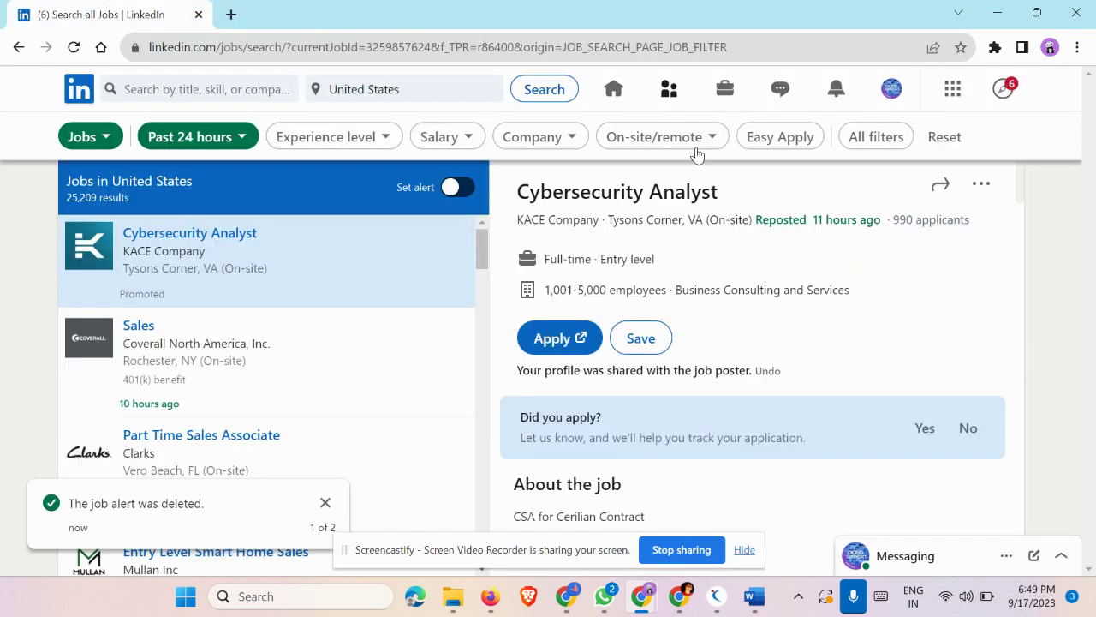
Open All filters and scroll through the panel's options, returning to the top
{"action": "left_click", "coordinate": [875, 137]}
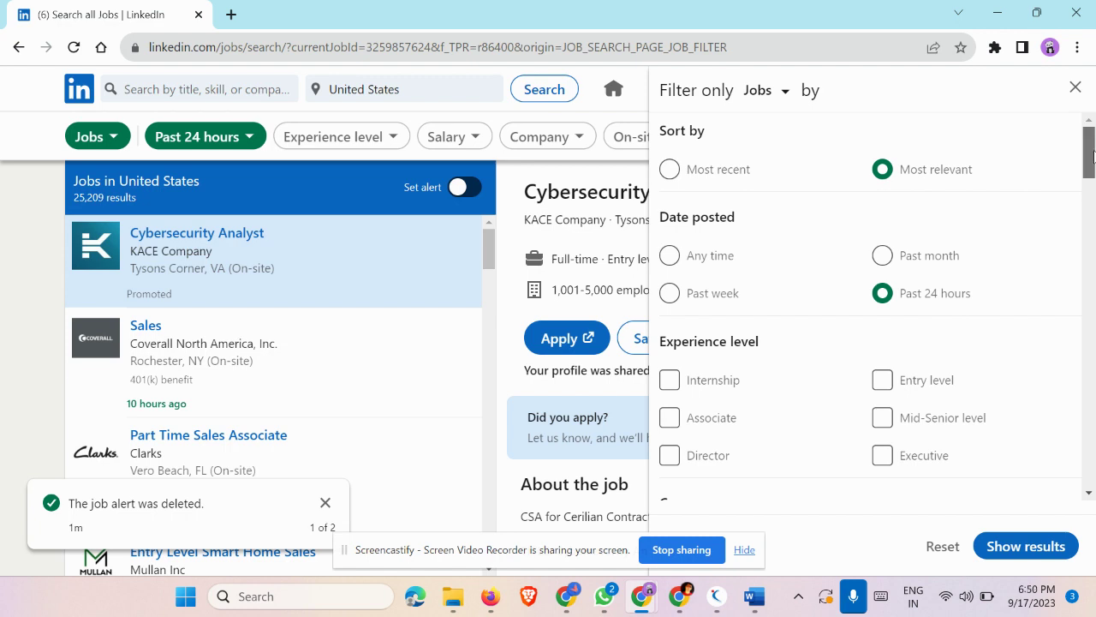
{"action": "left_click_drag", "start_coordinate": [1092, 155], "coordinate": [1093, 247]}
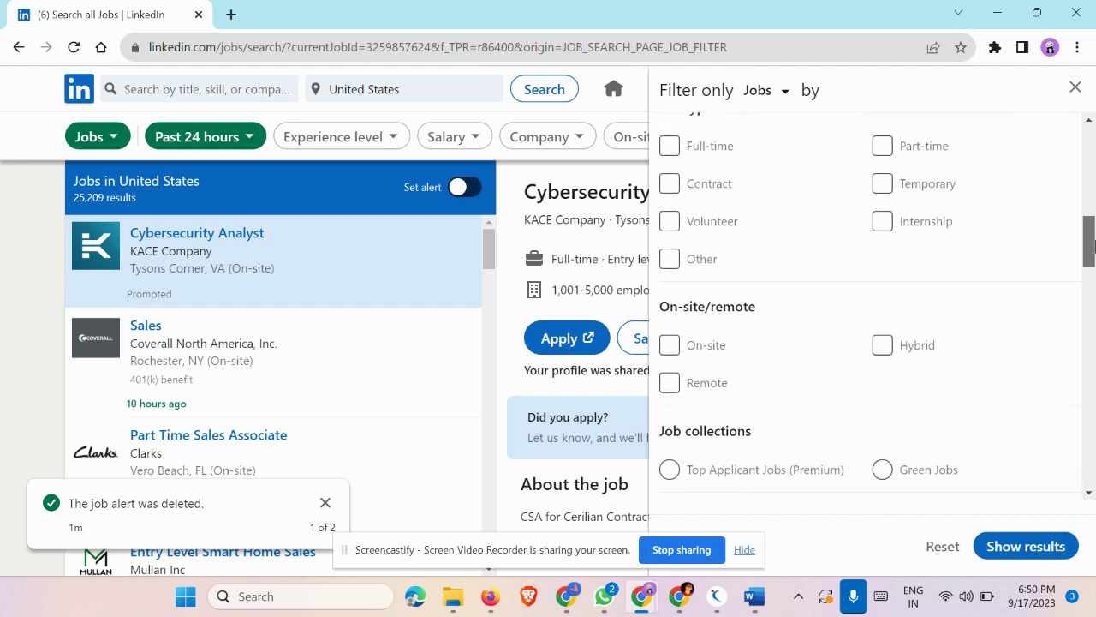
{"action": "left_click_drag", "start_coordinate": [1093, 246], "coordinate": [1092, 283]}
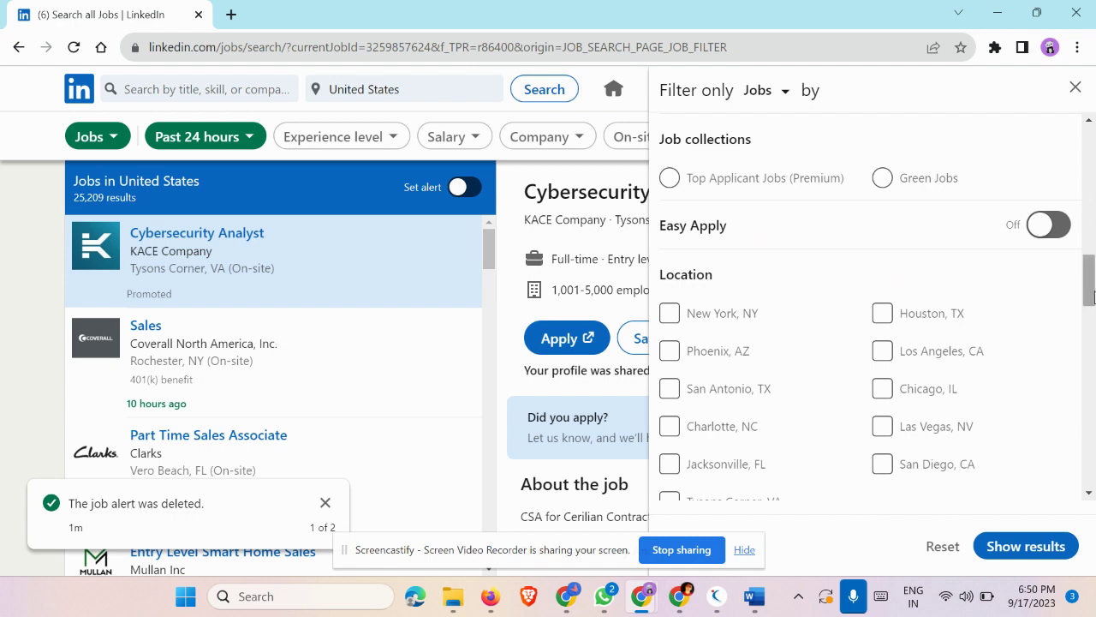
{"action": "left_click_drag", "start_coordinate": [1091, 296], "coordinate": [1091, 454]}
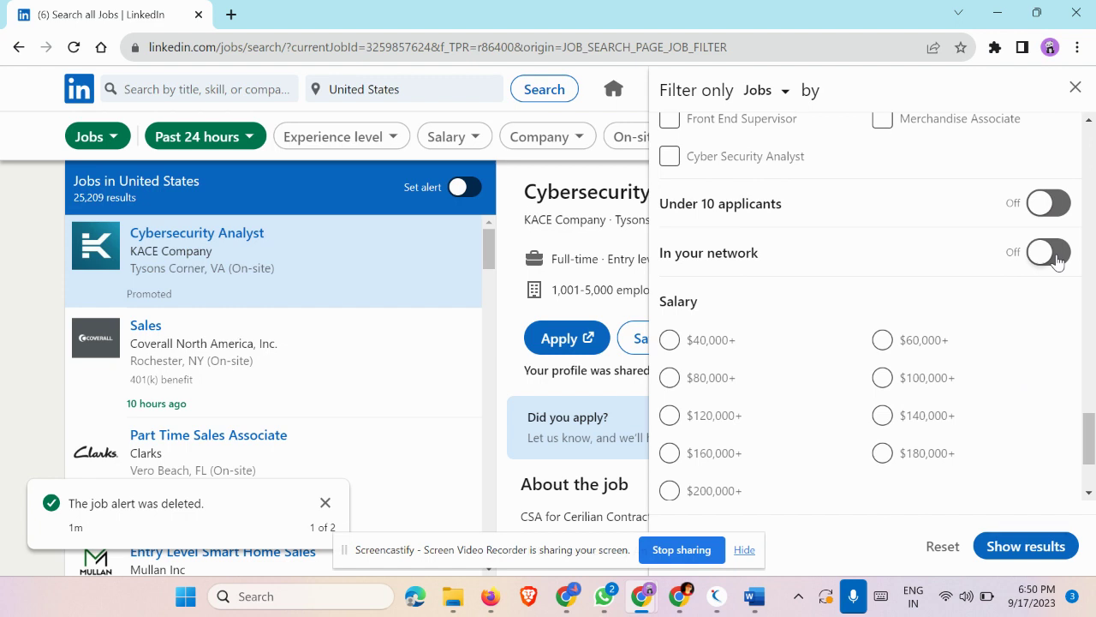
{"action": "mouse_move", "coordinate": [1090, 445]}
{"action": "left_mouse_down"}
{"action": "mouse_move", "coordinate": [1090, 493]}
{"action": "mouse_move", "coordinate": [1058, 280]}
{"action": "left_mouse_up"}
{"action": "scroll", "coordinate": [1058, 280], "scroll_direction": "up", "scroll_amount": 10}
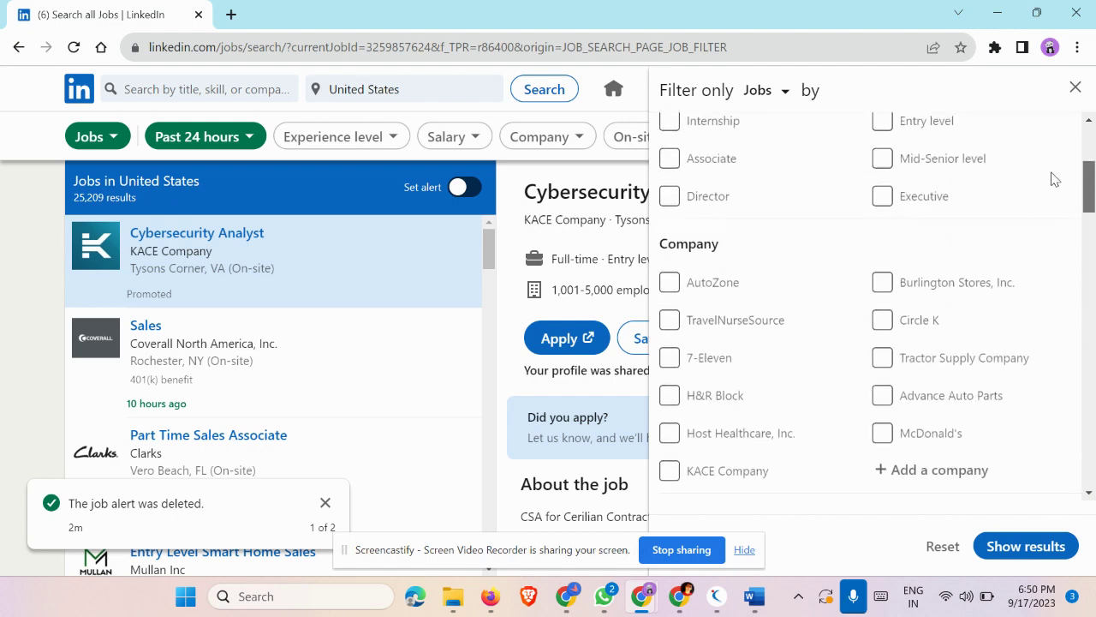
{"action": "scroll", "coordinate": [1053, 176], "scroll_direction": "up", "scroll_amount": 5}
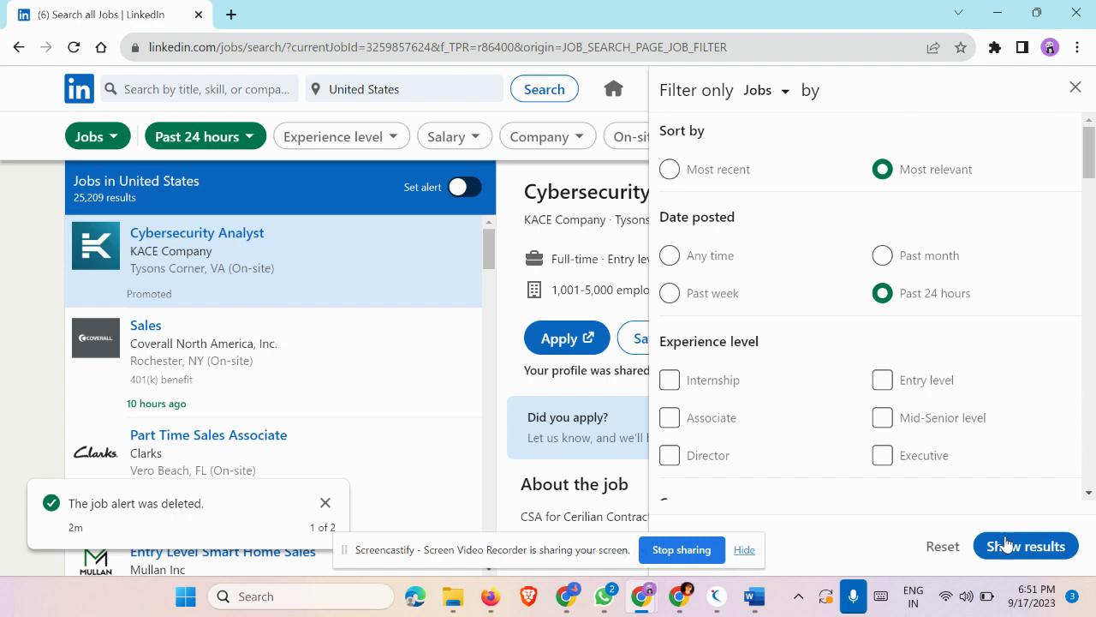
Apply the Mid-Senior level filter (6,735 results) and turn on Easy Apply
{"action": "left_click", "coordinate": [889, 428]}
{"action": "left_click", "coordinate": [994, 548]}
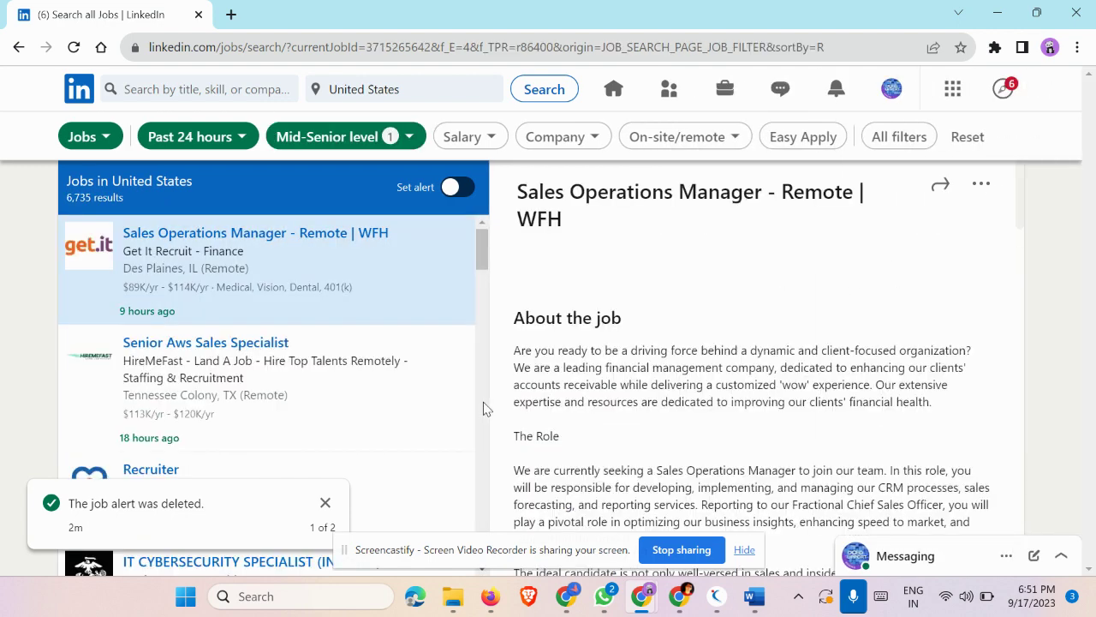
{"action": "left_click", "coordinate": [824, 137]}
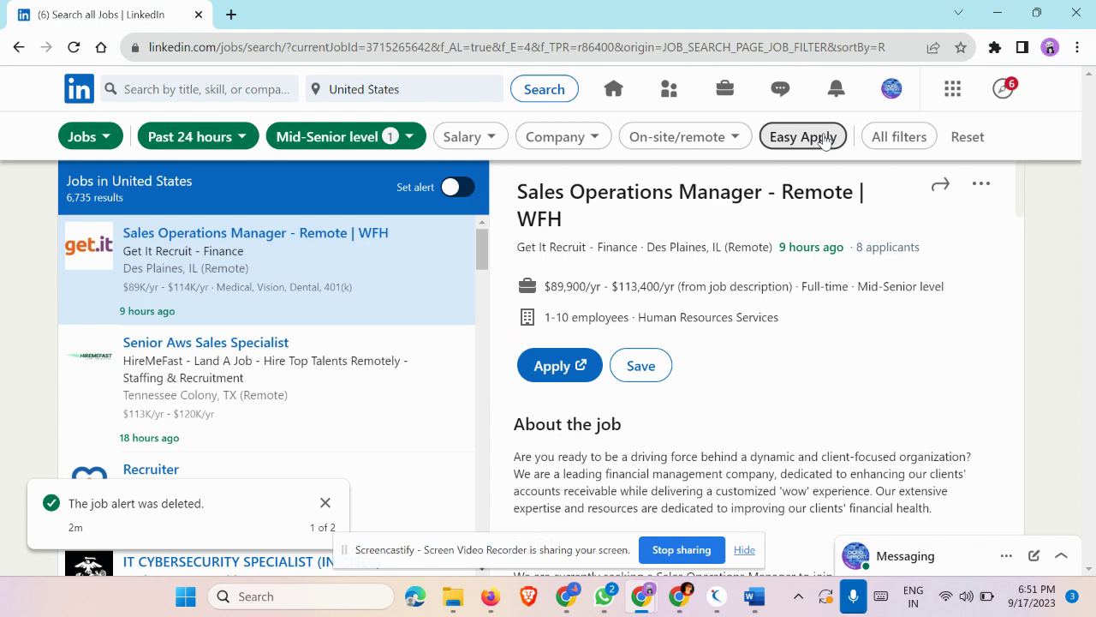